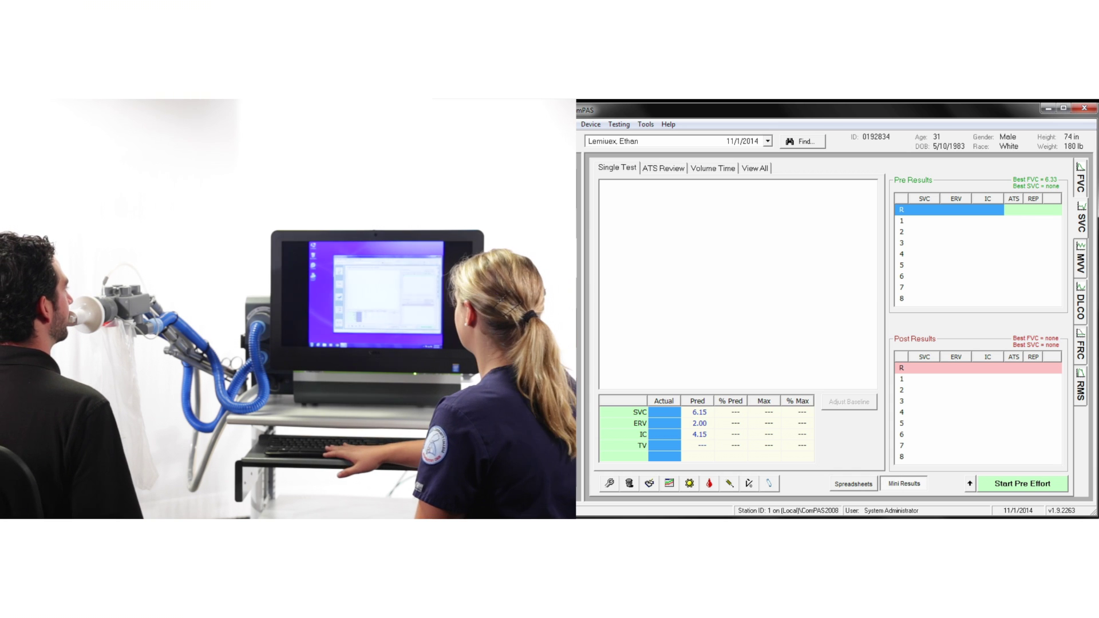
Step: Record the pre-test SVC efforts, then place Effort 2's baseline just above 4 L
{"action": "left_click", "coordinate": [1012, 486]}
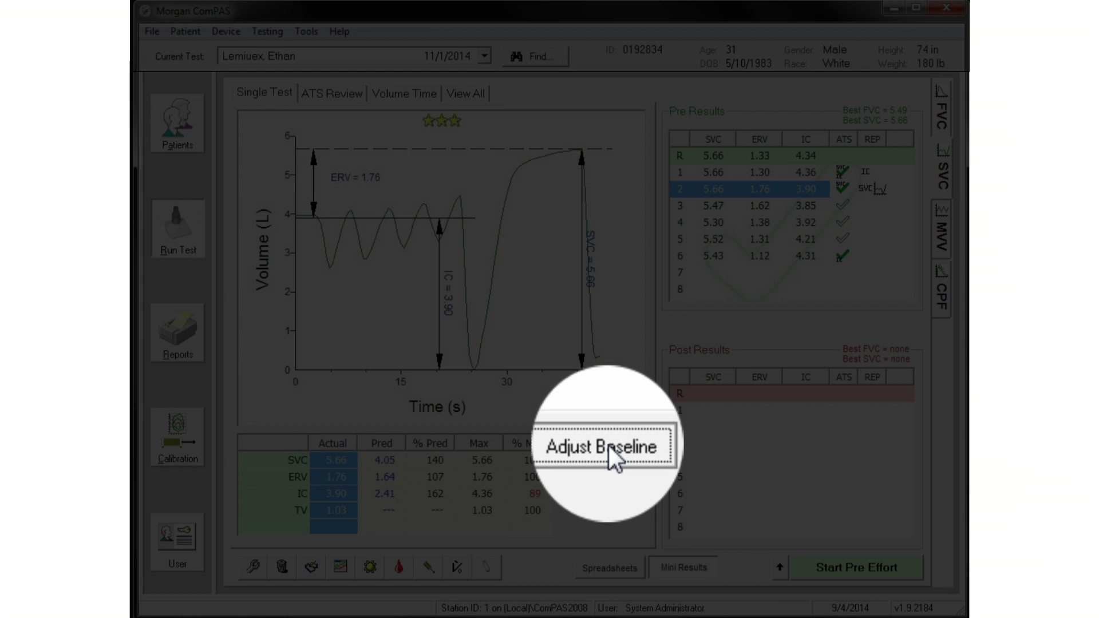
{"action": "left_click", "coordinate": [608, 446]}
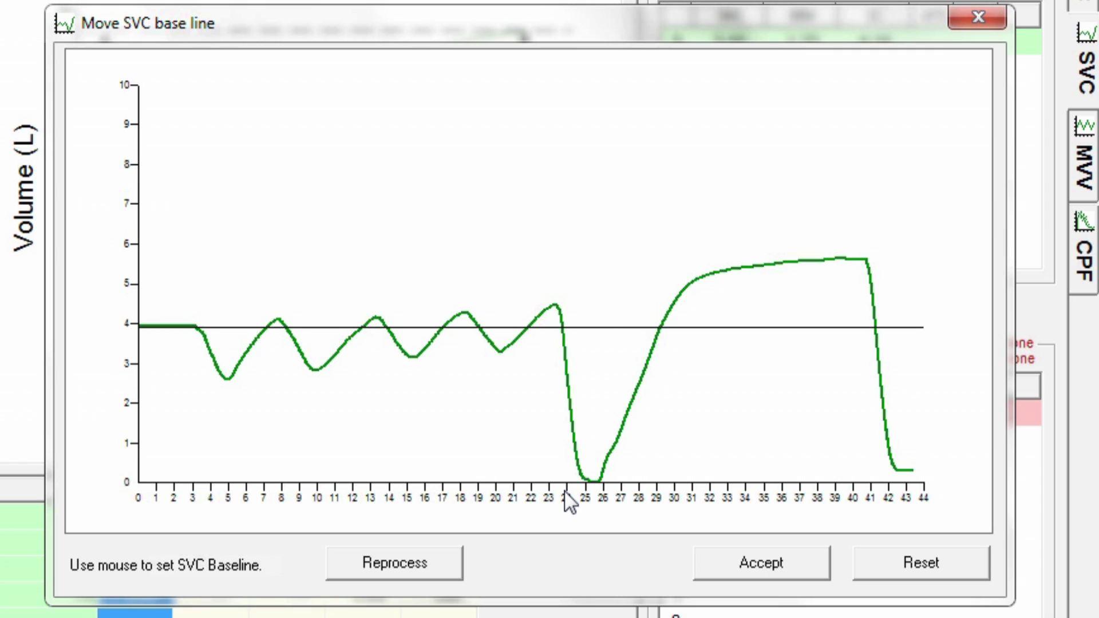
{"action": "left_click", "coordinate": [576, 329]}
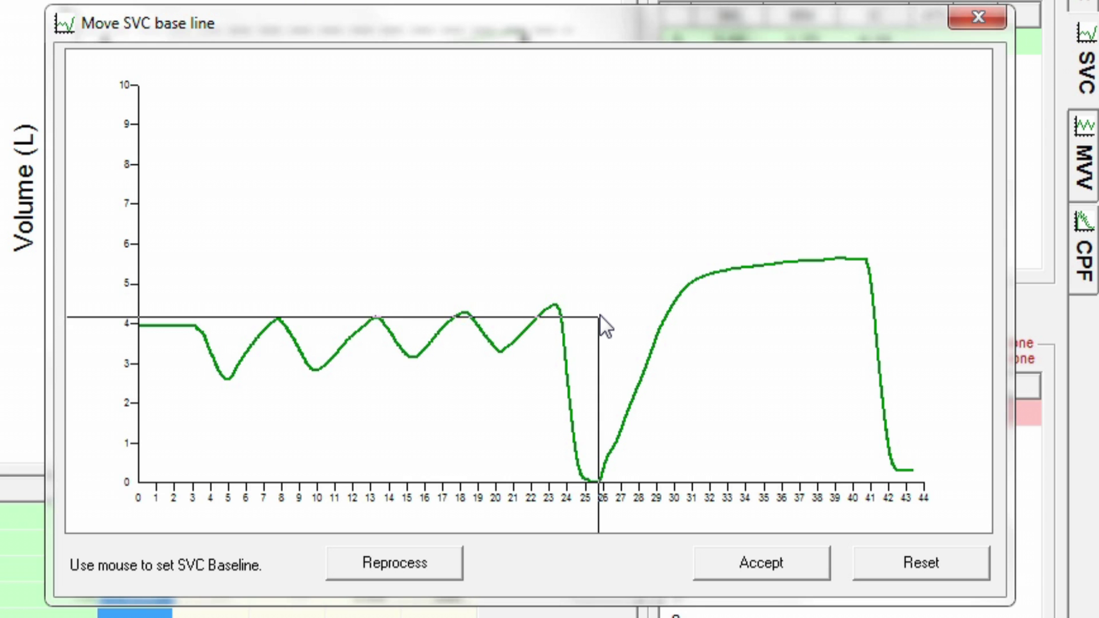
Step: Fix Effort 2's SVC baseline at about 4.2 L across the whole tracing
{"action": "left_click", "coordinate": [600, 316]}
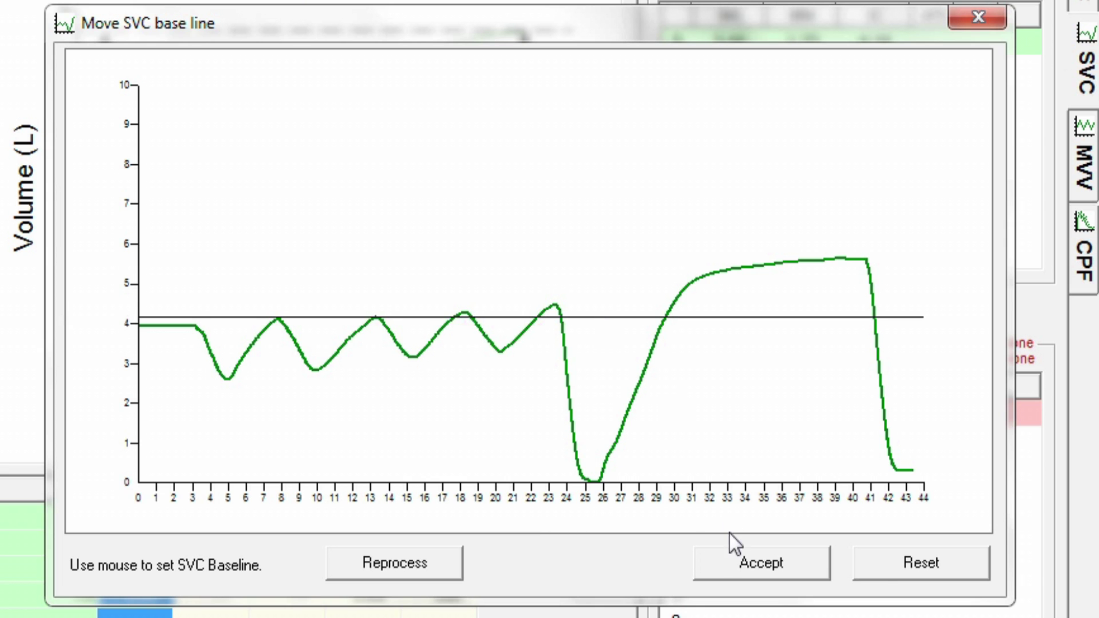